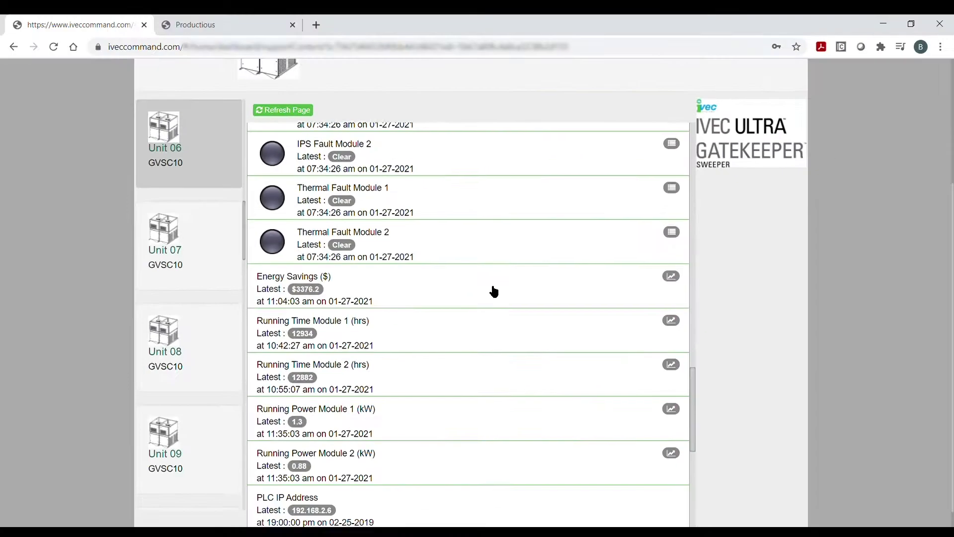
# - Scroll Unit 06's status list down to the Energy Savings, Running Time and Running Power rows
pyautogui.scroll(-1, 492, 292)
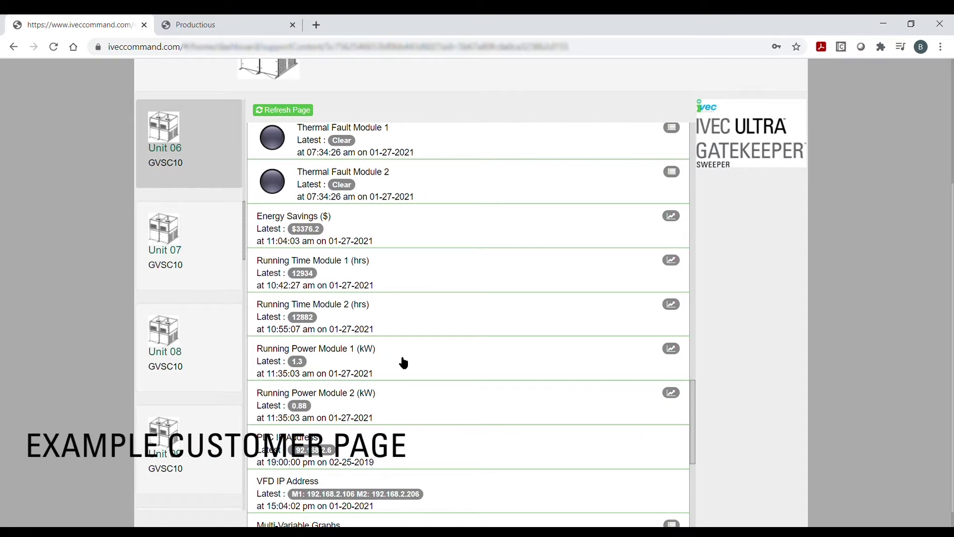
# - View the Running Power Module 2 and Unit 01 Operating Status graphs, then open the GVSCs table
pyautogui.click(396, 398)
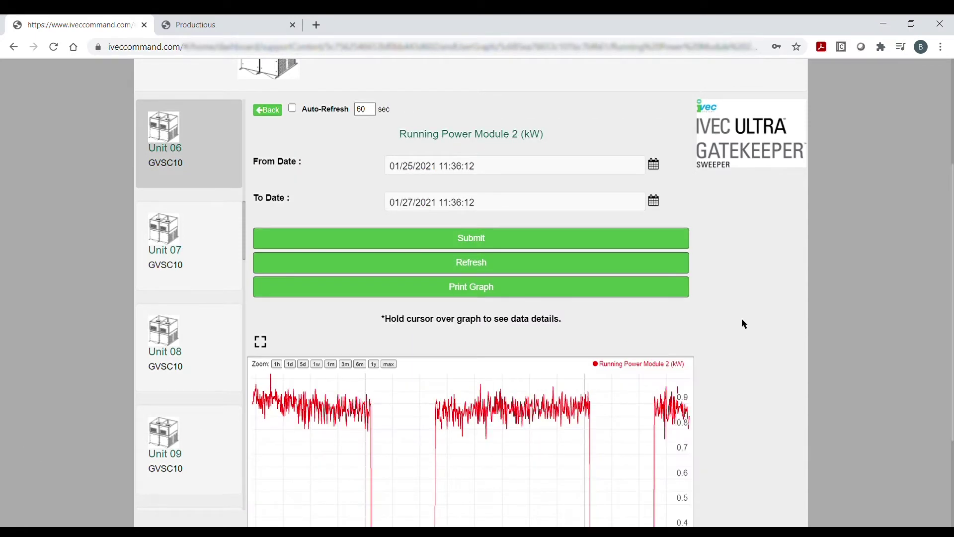
pyautogui.scroll(-3, 743, 319)
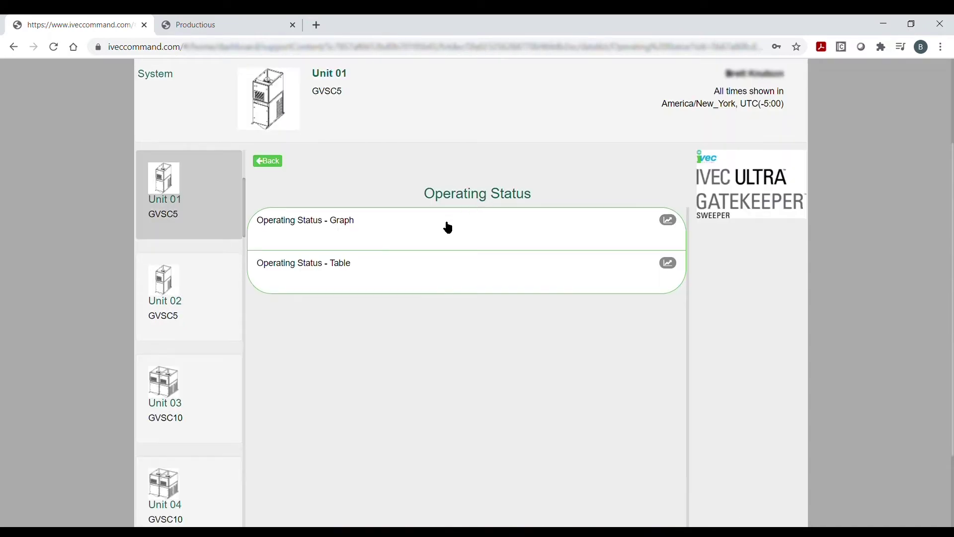
pyautogui.click(441, 233)
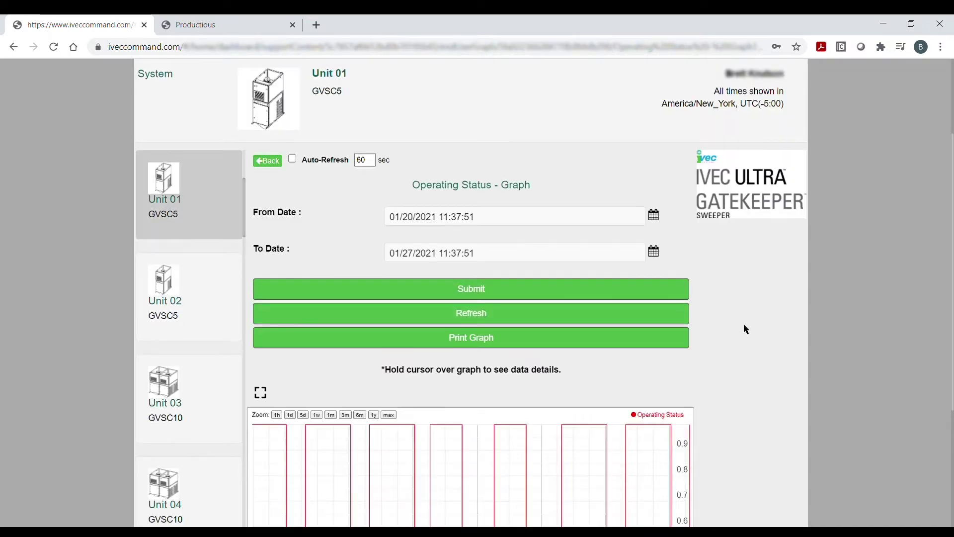
pyautogui.scroll(-3, 743, 323)
pyautogui.scroll(-1, 745, 328)
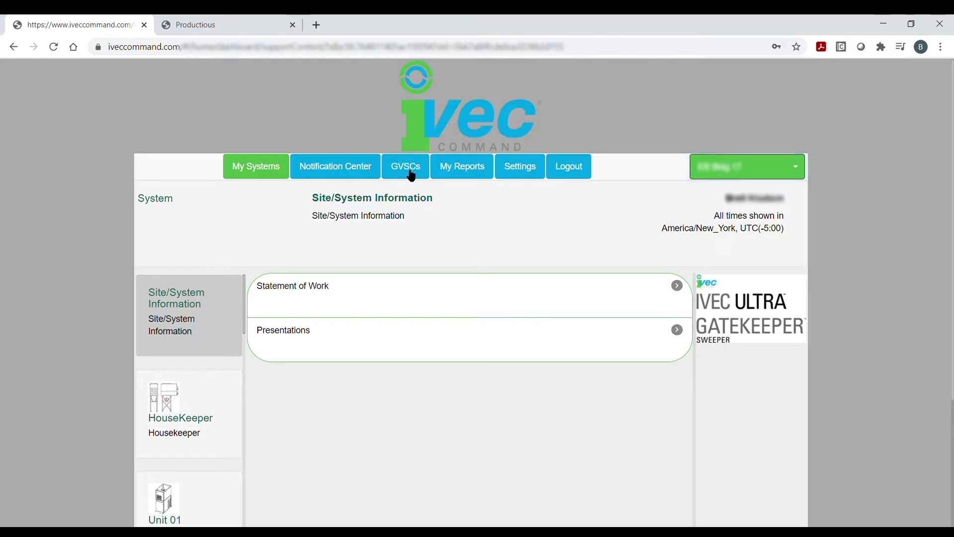
pyautogui.click(412, 175)
# - Open Unit 03's Air Speed Module 1 history graph
pyautogui.scroll(-3, 437, 232)
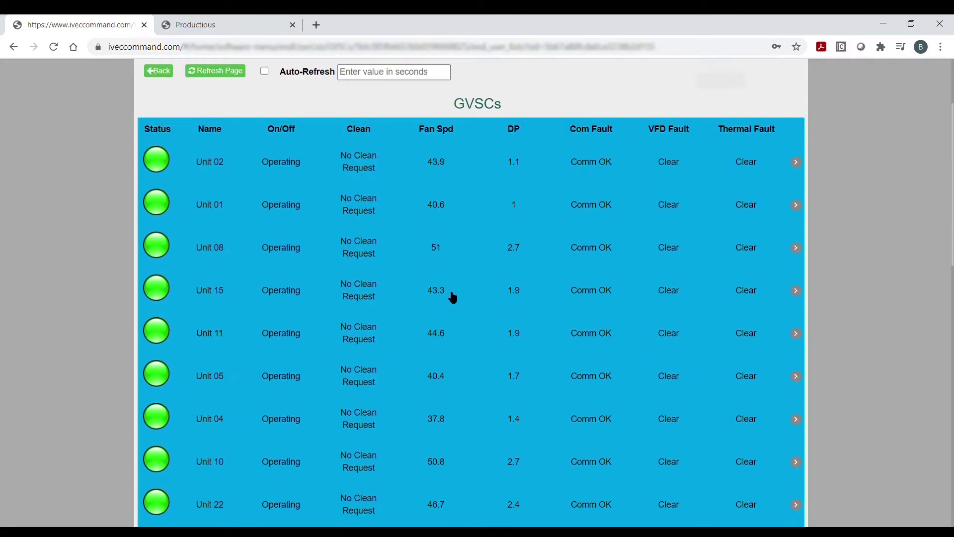
pyautogui.scroll(-10, 453, 297)
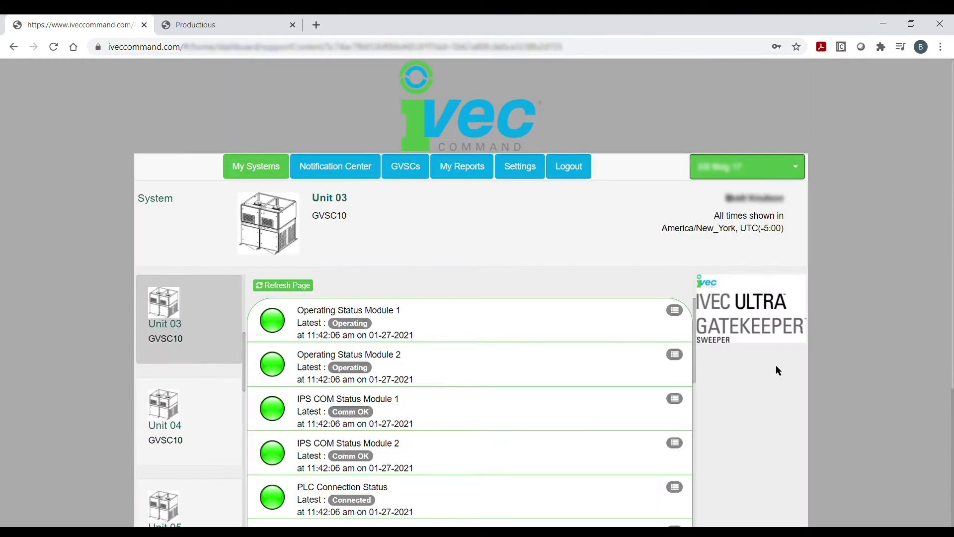
pyautogui.scroll(-4, 776, 368)
pyautogui.scroll(-4, 416, 308)
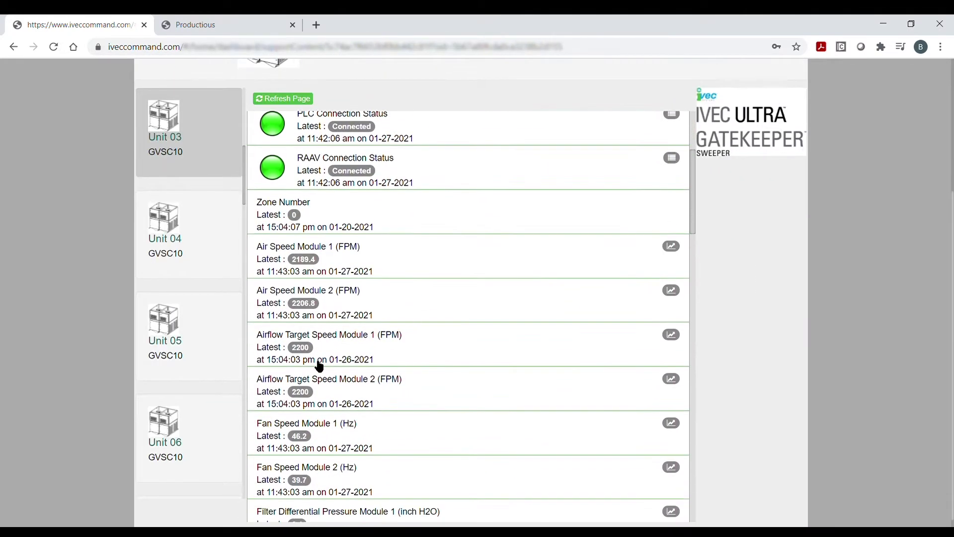
pyautogui.click(339, 264)
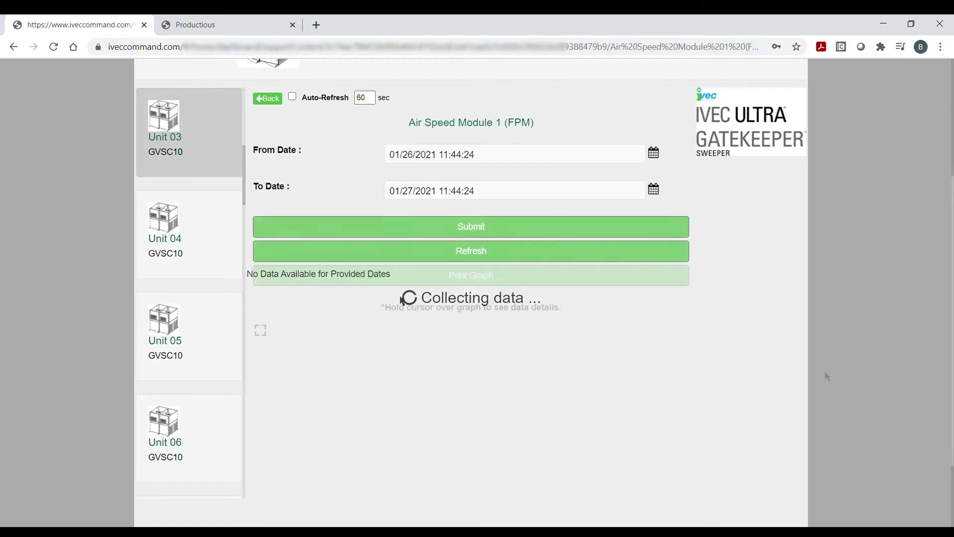
pyautogui.scroll(-3, 794, 368)
# - Move the graph's start date back to 11/25/2020 and redraw it
pyautogui.moveTo(262, 285)
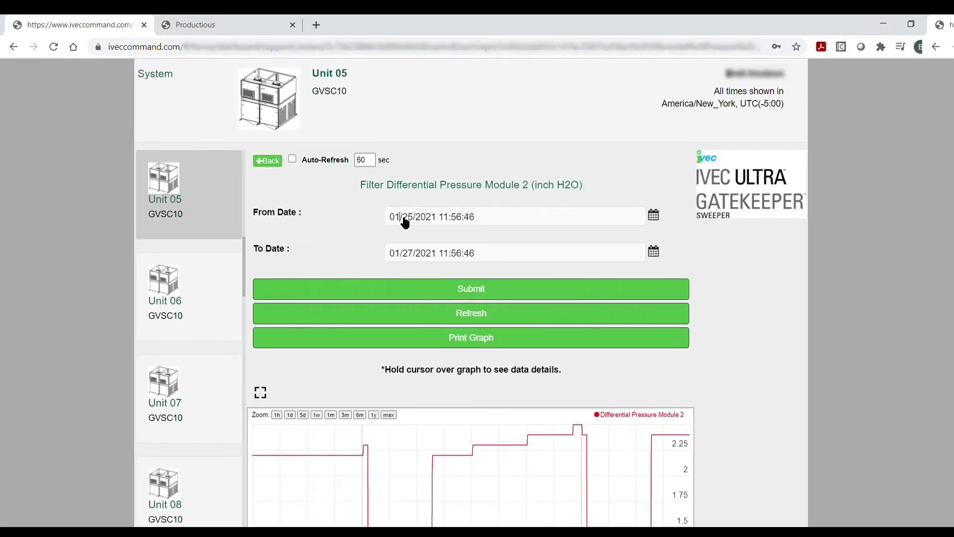
pyautogui.click(405, 223)
pyautogui.click(395, 236)
pyautogui.click(395, 236)
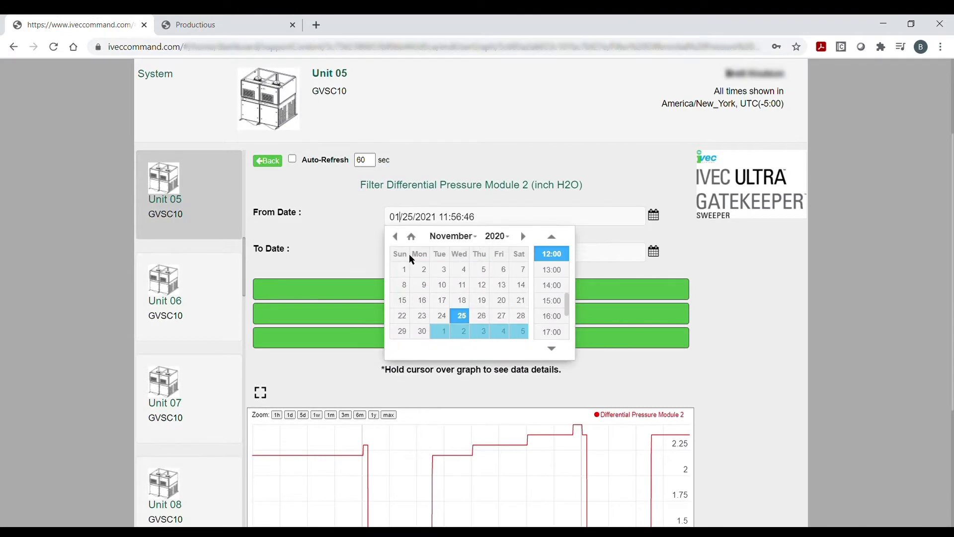
pyautogui.click(462, 318)
pyautogui.click(360, 260)
pyautogui.click(378, 287)
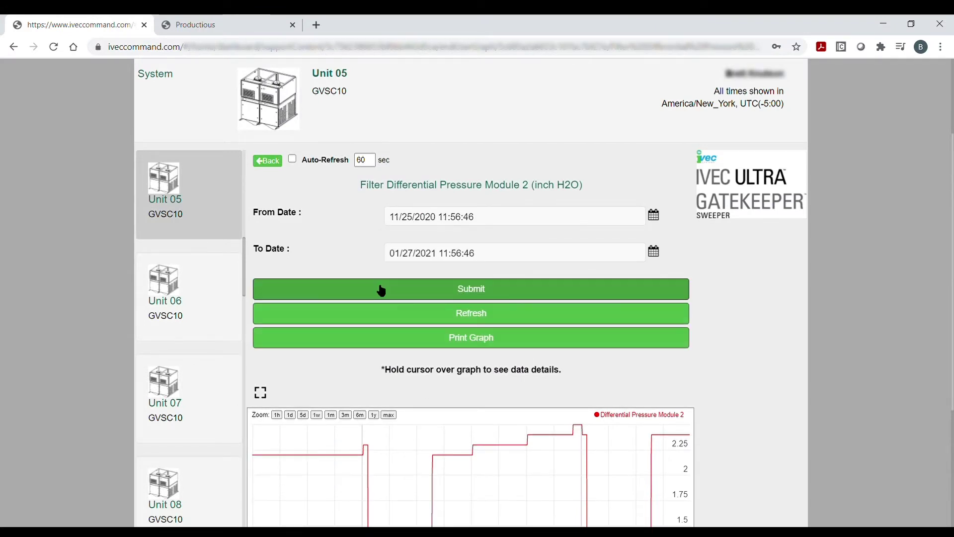
pyautogui.scroll(-4, 382, 291)
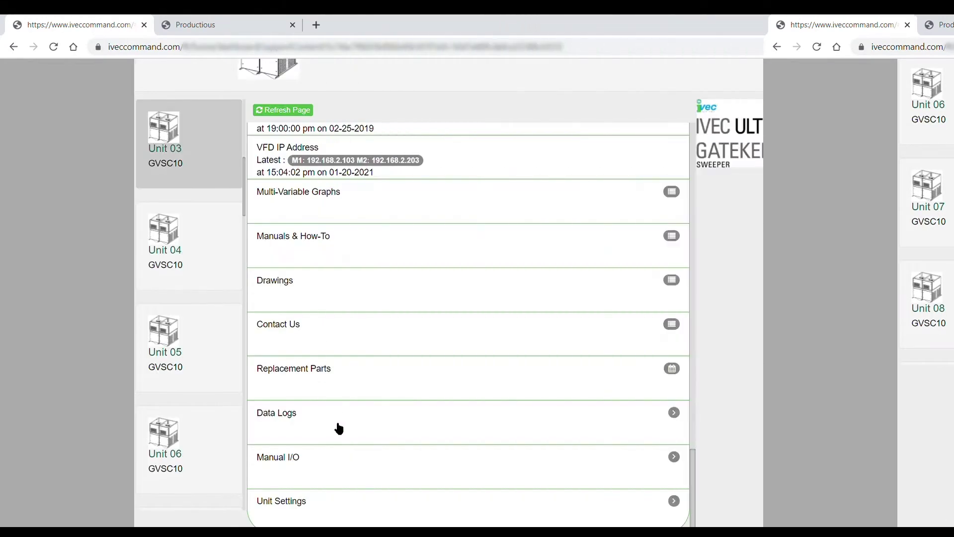
# - Look through Unit 03's Unit Settings, then return to its status list
pyautogui.click(358, 507)
pyautogui.scroll(-1, 885, 233)
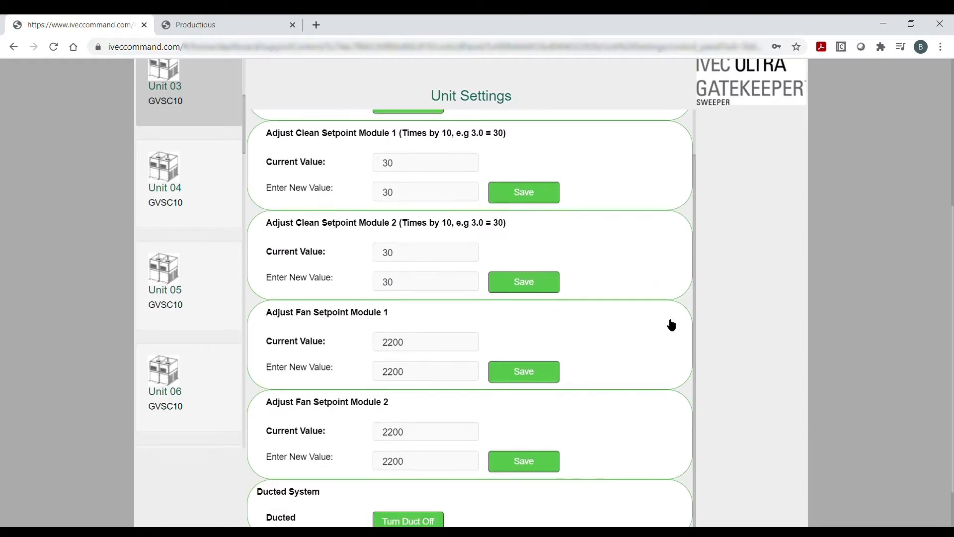
pyautogui.scroll(-1, 671, 325)
pyautogui.scroll(3, 326, 128)
pyautogui.hotkey('alt', 'Left')
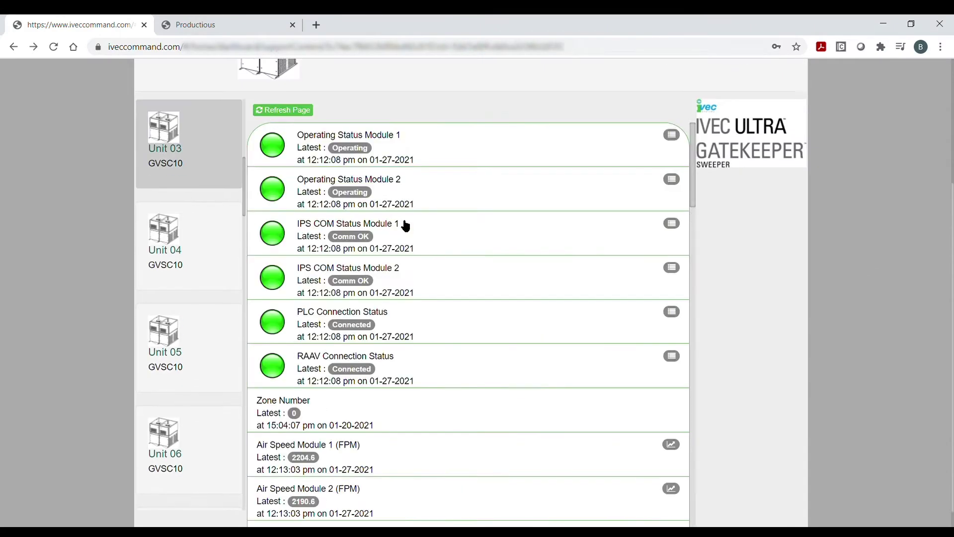
# - Browse through Unit 03's Manual I/O controls
pyautogui.scroll(-15, 471, 283)
pyautogui.click(396, 457)
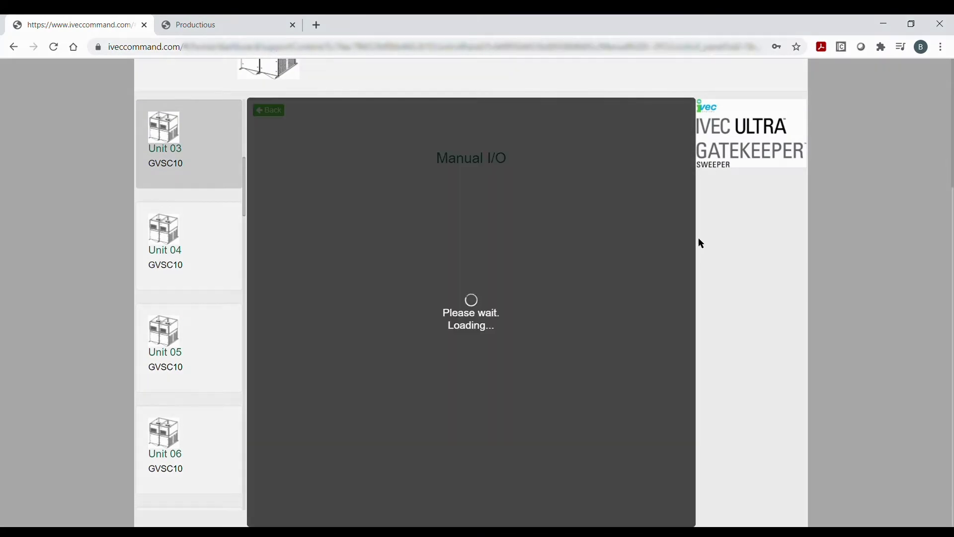
pyautogui.scroll(-10, 515, 292)
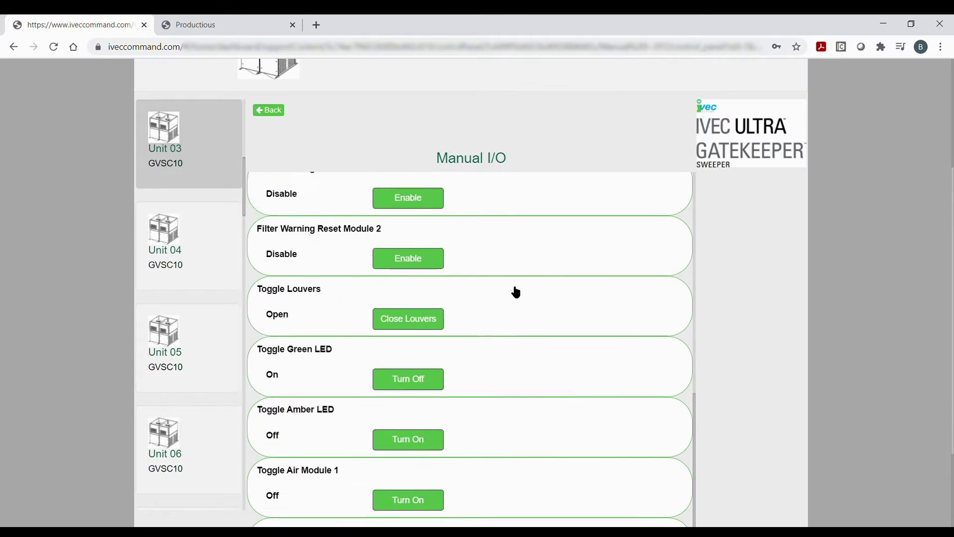
pyautogui.scroll(-2, 516, 293)
pyautogui.scroll(-3, 750, 335)
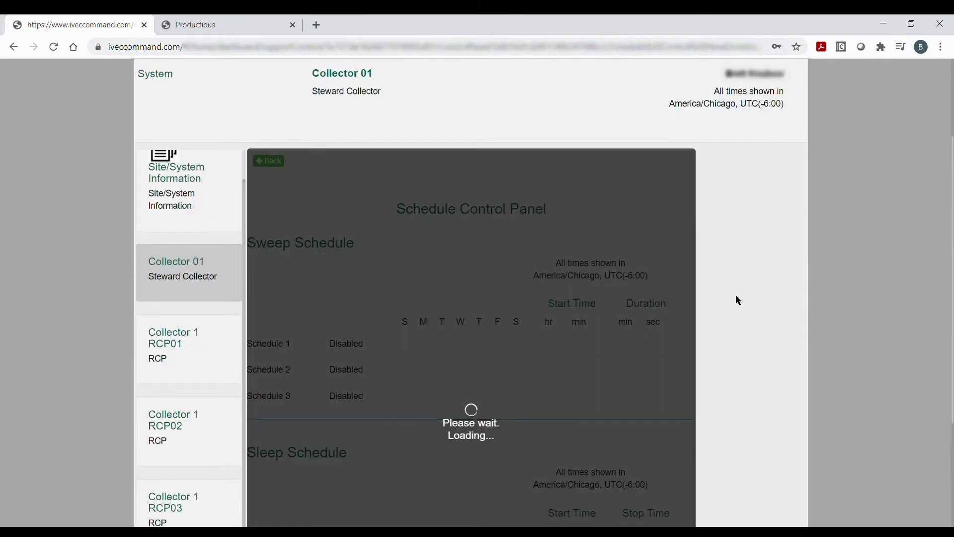
pyautogui.scroll(-3, 738, 300)
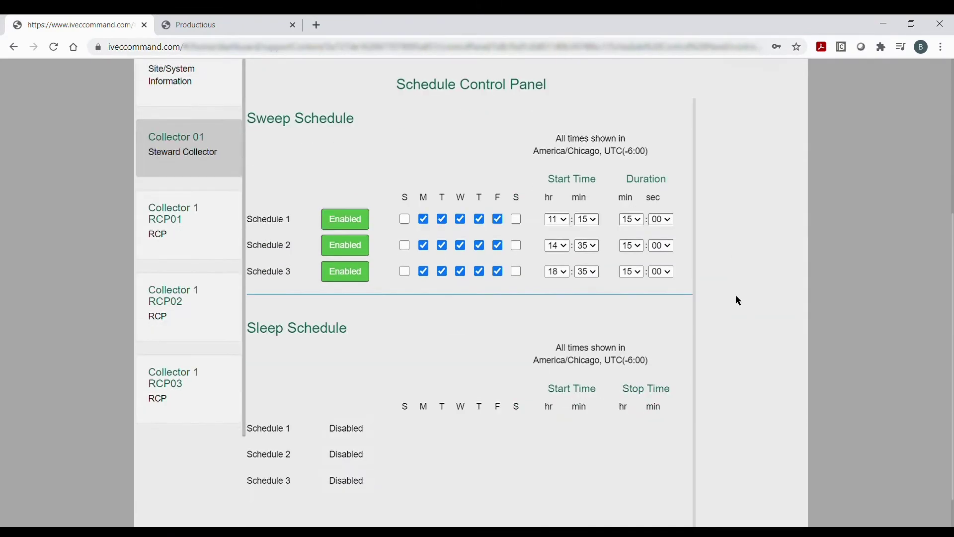
pyautogui.scroll(3, 736, 300)
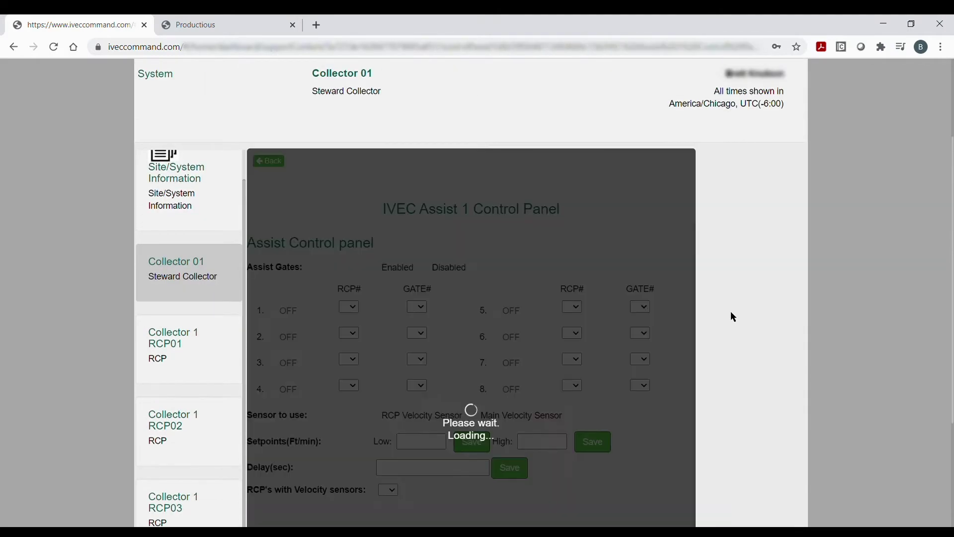
pyautogui.scroll(-2, 733, 317)
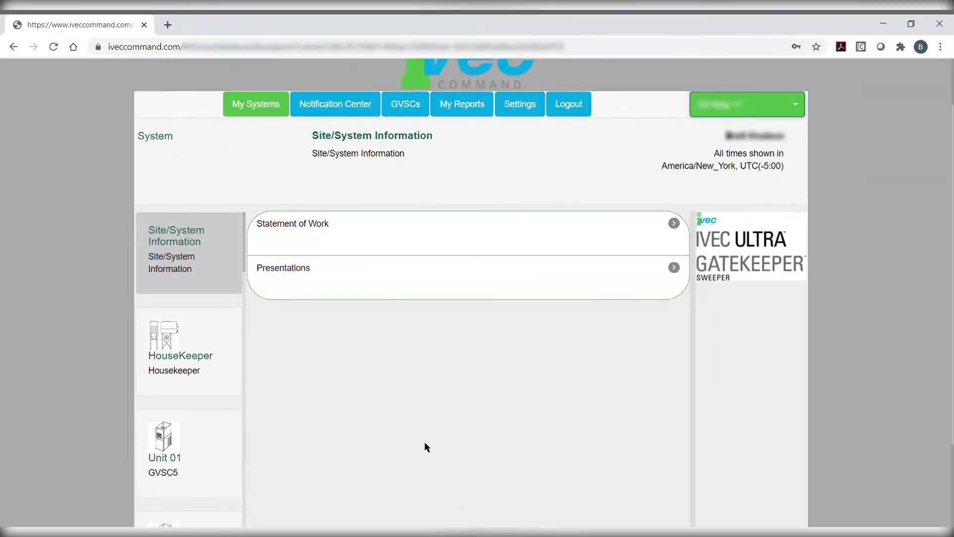
# - Open the site's Statement of Work documents
pyautogui.click(401, 239)
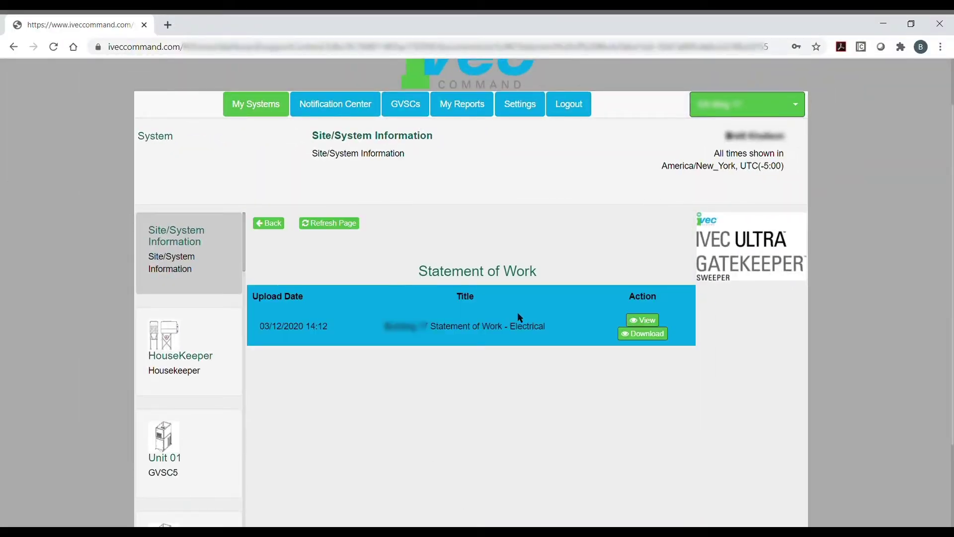
# - View the Electrical statement of work PDF, scrolling through the drawings and manual
pyautogui.click(643, 318)
pyautogui.scroll(-15, 569, 316)
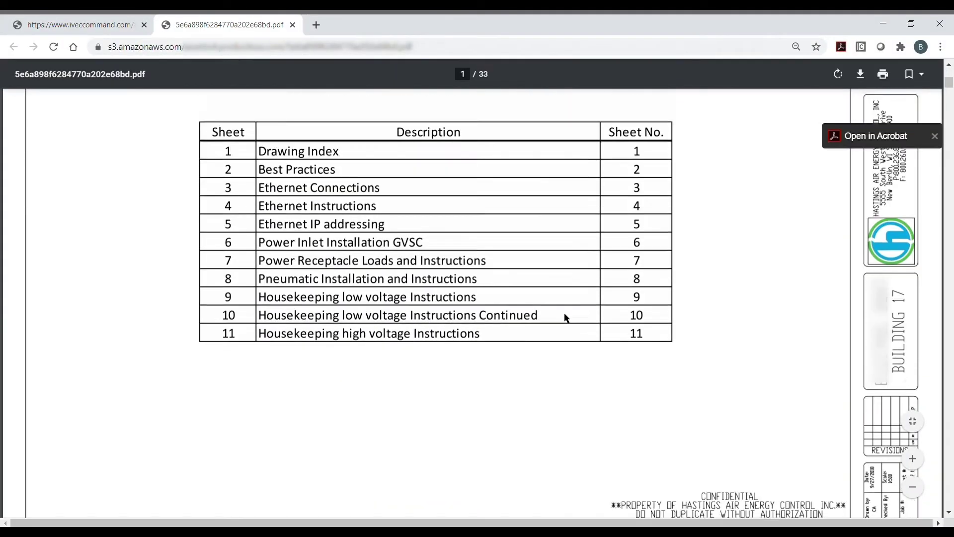
pyautogui.scroll(-15, 565, 317)
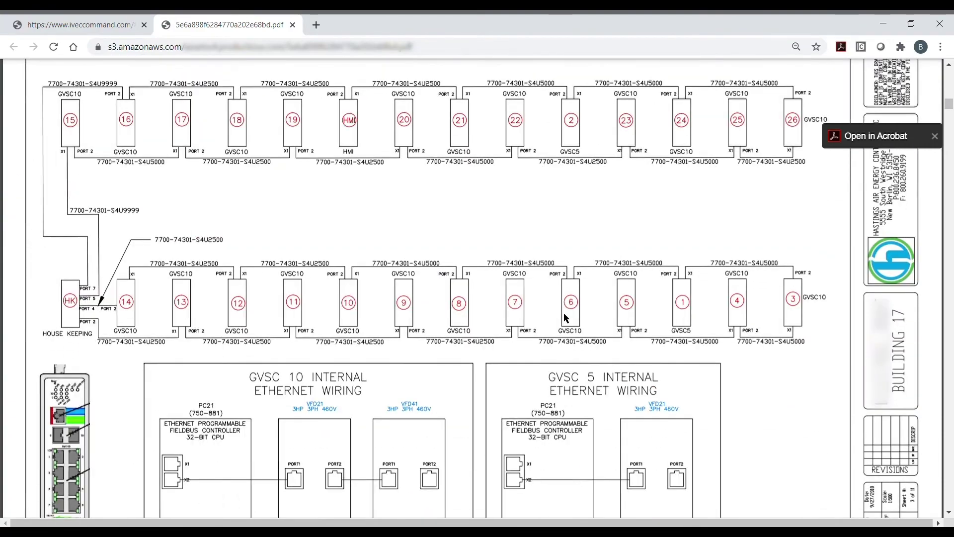
pyautogui.scroll(-3, 565, 317)
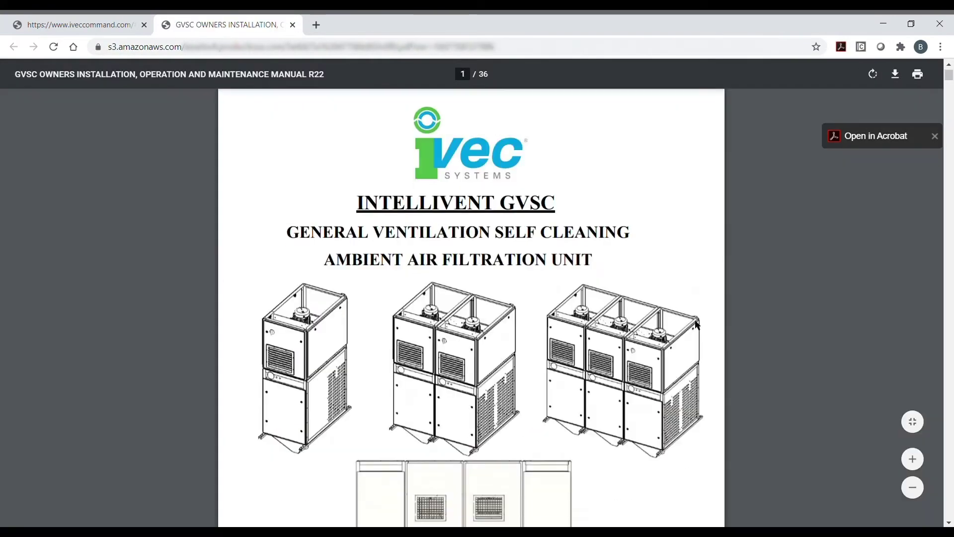
pyautogui.scroll(-4, 697, 325)
pyautogui.scroll(-15, 695, 325)
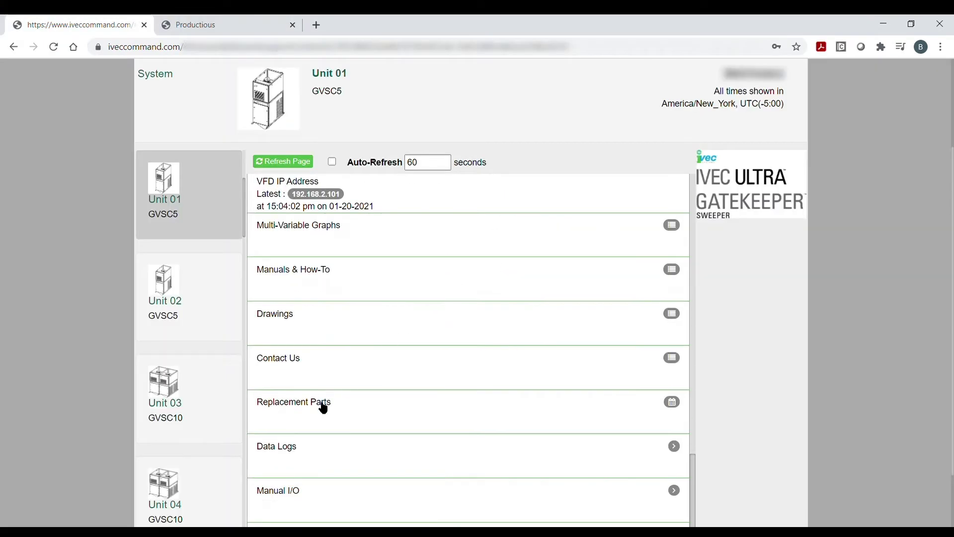
# - Open Replacement Parts and play Unit 01's How to Replace the Filter video
pyautogui.click(323, 407)
pyautogui.scroll(-4, 713, 315)
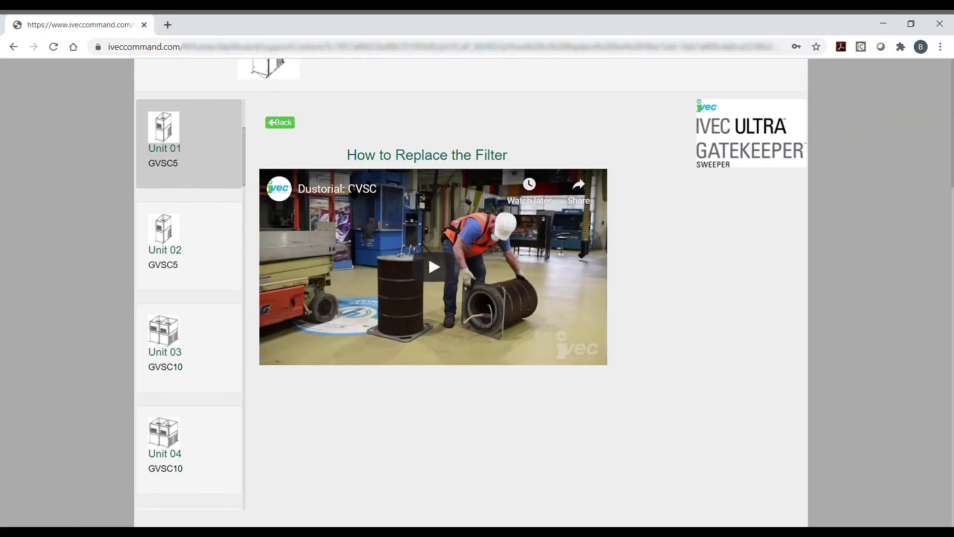
pyautogui.click(437, 275)
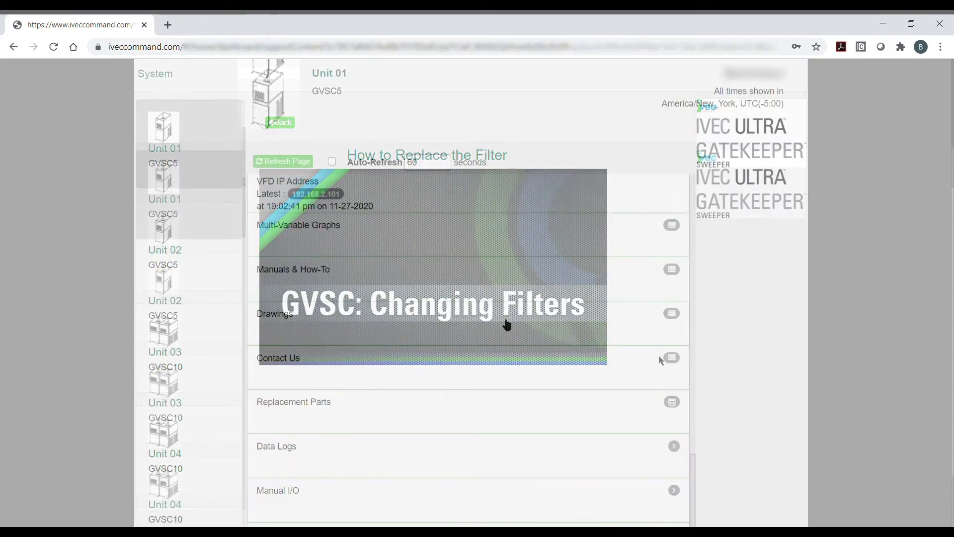
# - Submit an Urgent Unit 01 support request with a callback phone number and Caliper Image.jpg attached
pyautogui.click(275, 365)
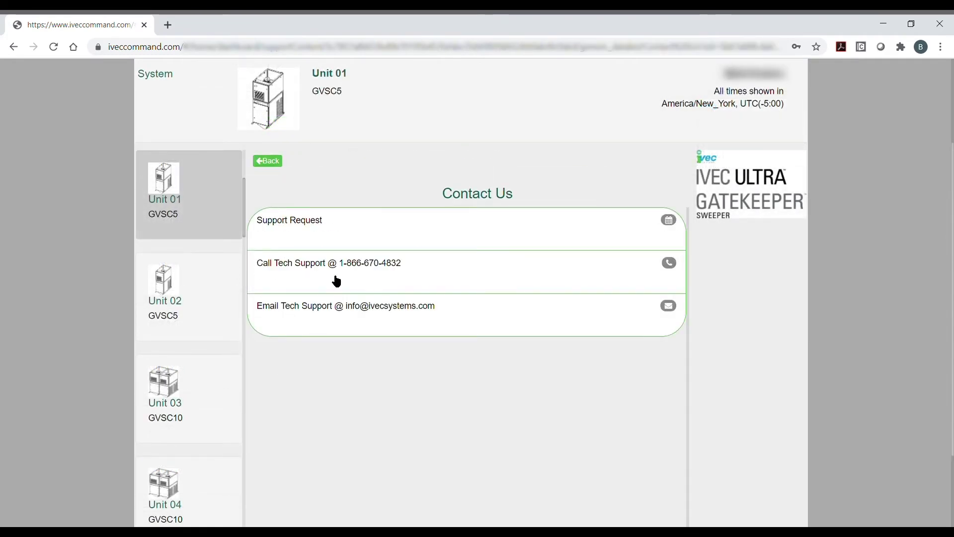
pyautogui.click(334, 237)
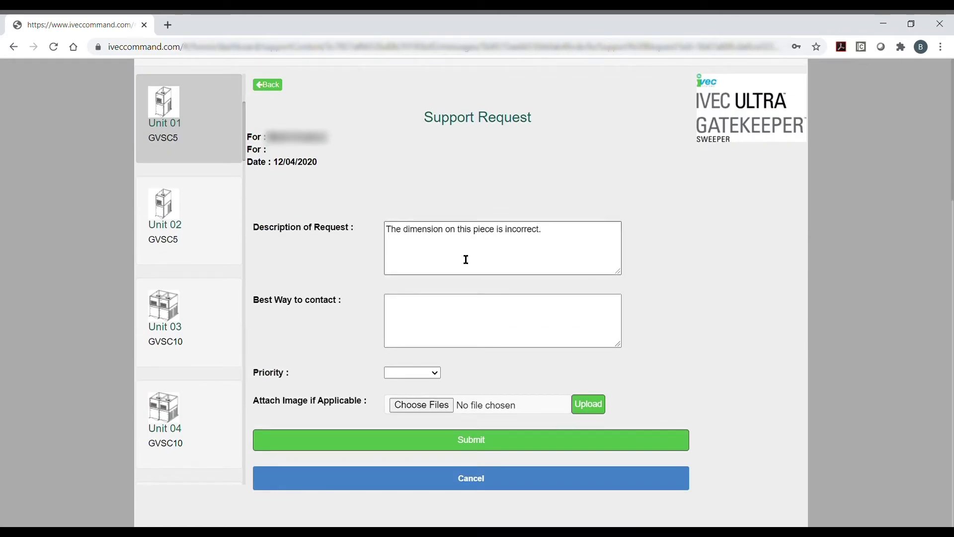
pyautogui.click(460, 335)
pyautogui.write('Please call me at xxx-')
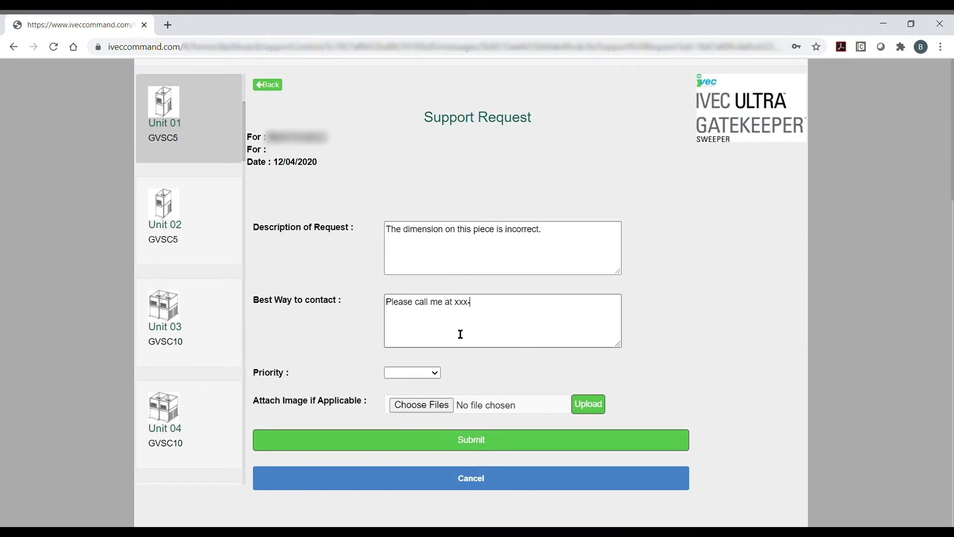
pyautogui.write('xxx-xxxx')
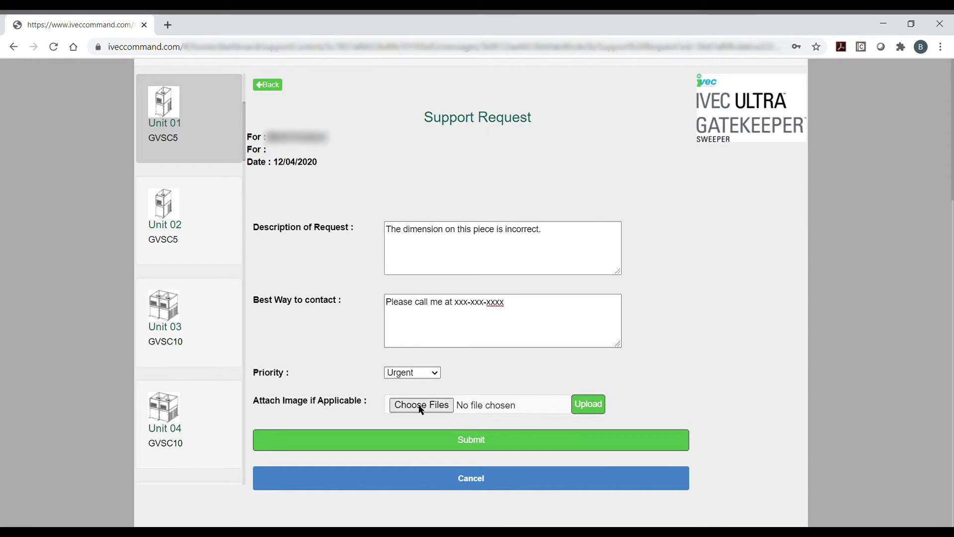
pyautogui.click(421, 410)
pyautogui.click(530, 444)
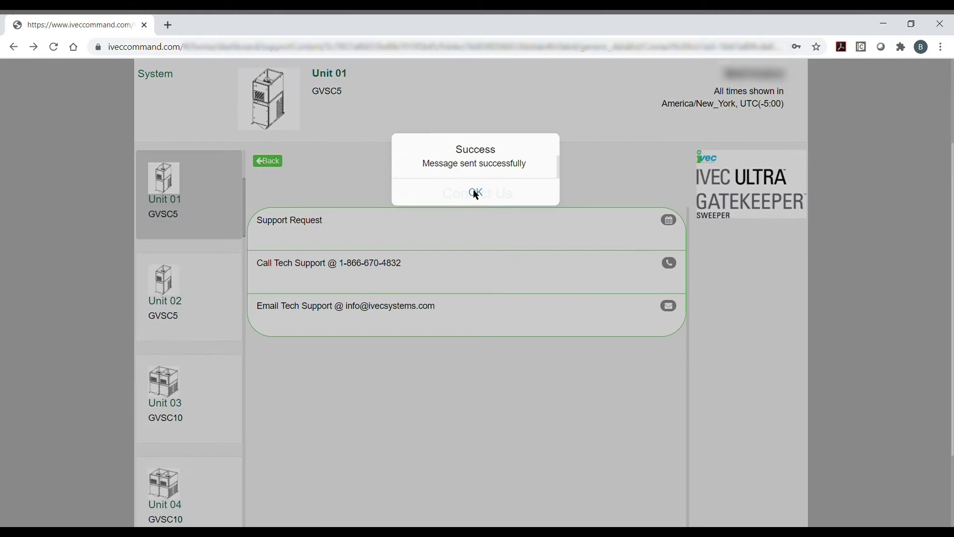
pyautogui.click(476, 193)
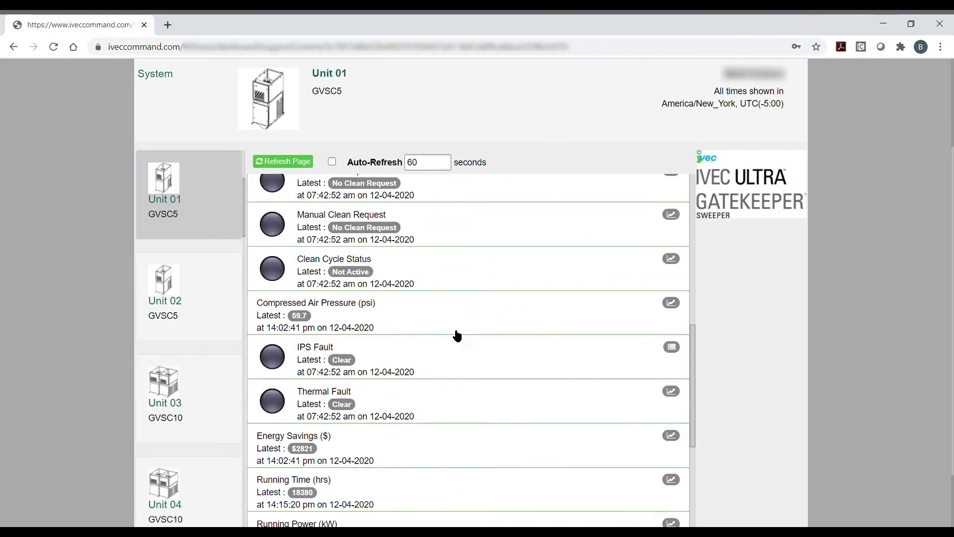
# - Open Unit 01's Energy Savings ($) history graph for 11/27/2020 to 12/04/2020
pyautogui.scroll(-2, 397, 358)
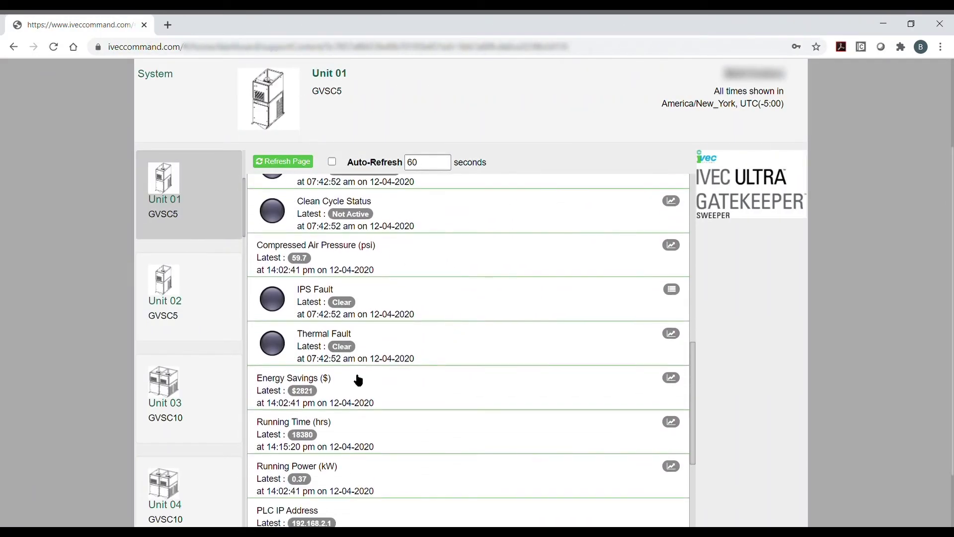
pyautogui.click(334, 391)
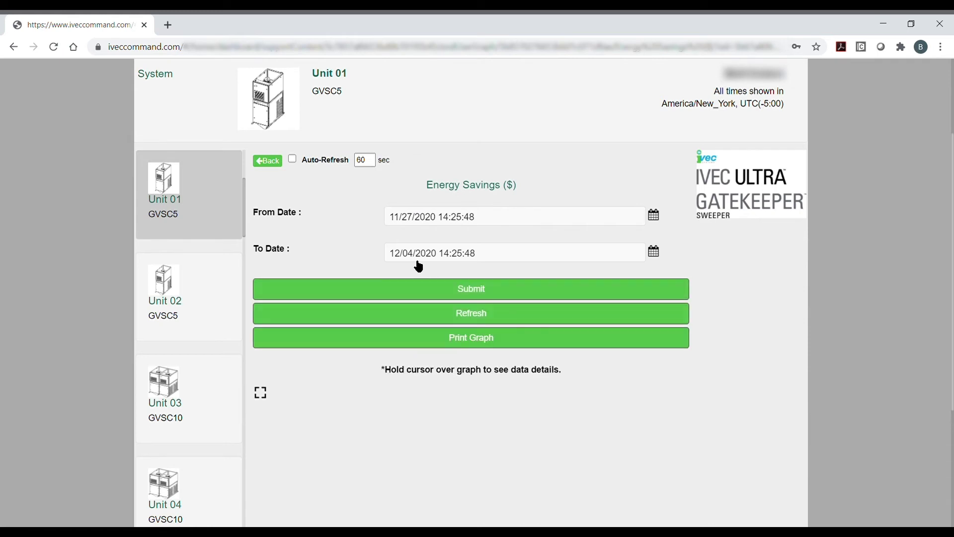
pyautogui.scroll(-4, 418, 264)
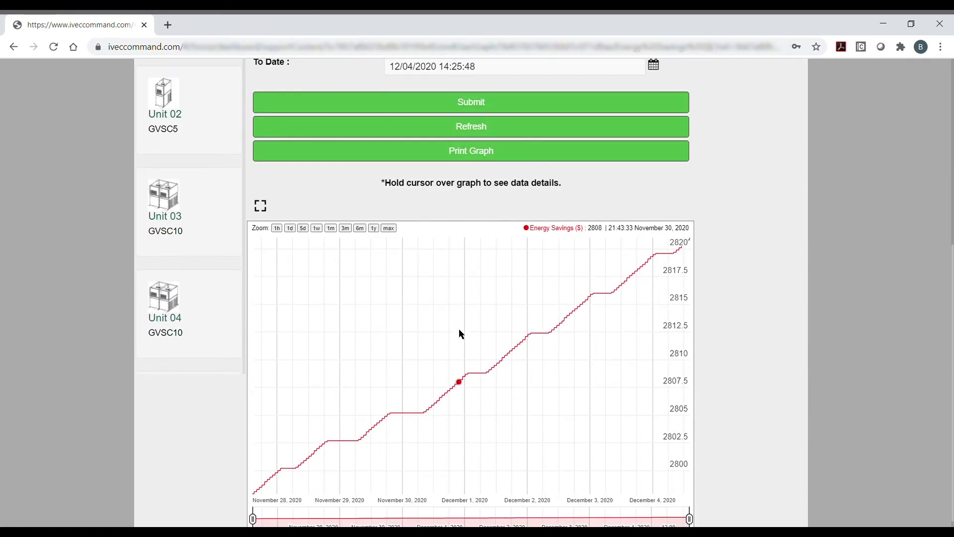
pyautogui.scroll(4, 681, 281)
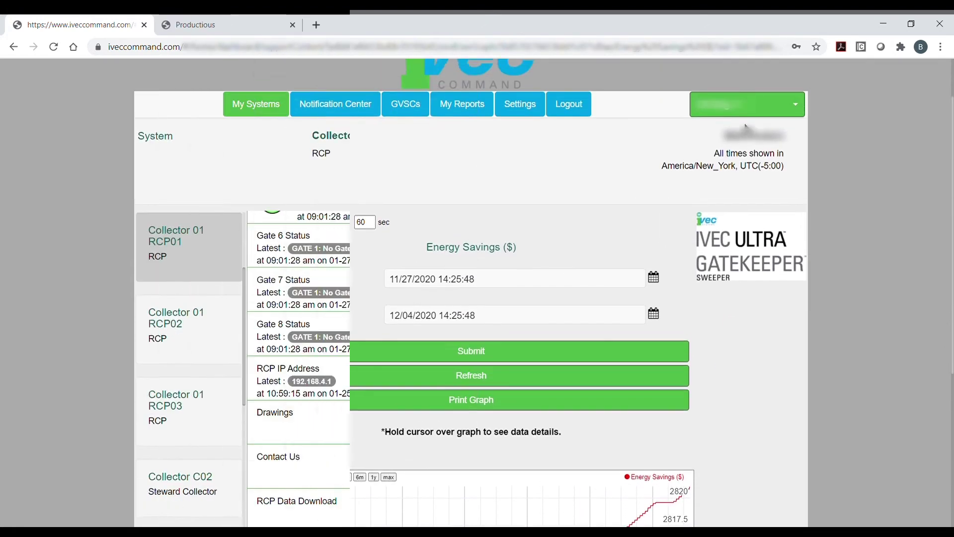
# - Generate a Gate Usage for Group report starting January 20, 2021, then go to My Reports
pyautogui.scroll(-3, 432, 424)
pyautogui.click(351, 477)
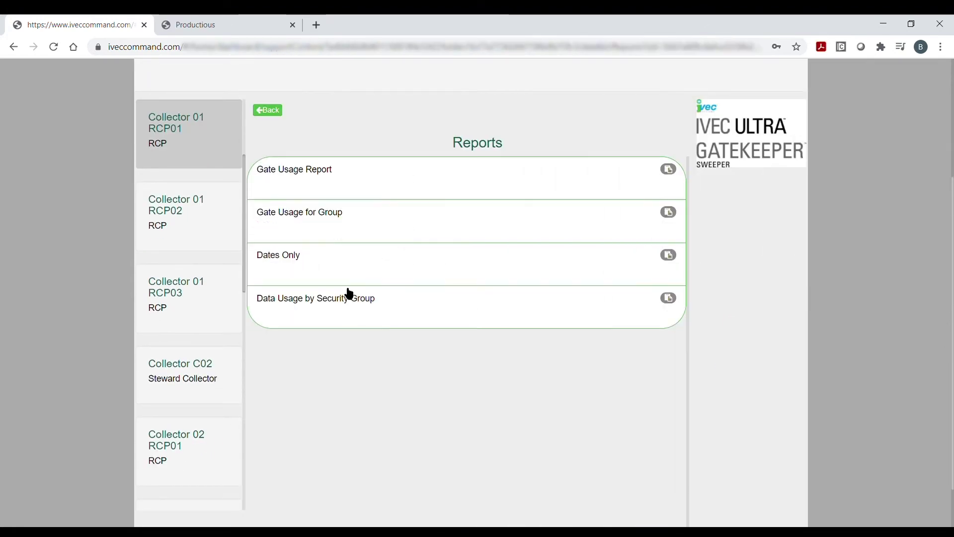
pyautogui.click(340, 220)
pyautogui.click(480, 223)
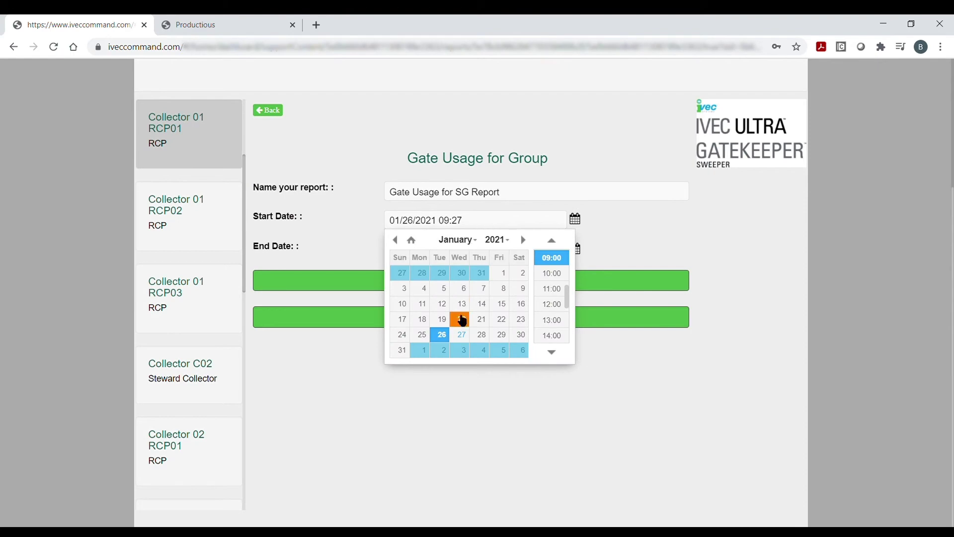
pyautogui.click(462, 320)
pyautogui.click(574, 283)
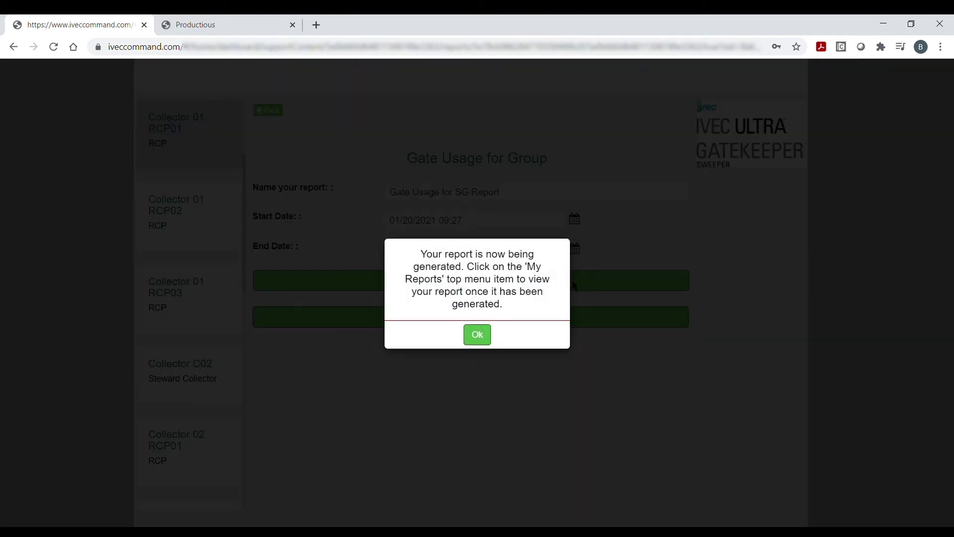
pyautogui.click(480, 336)
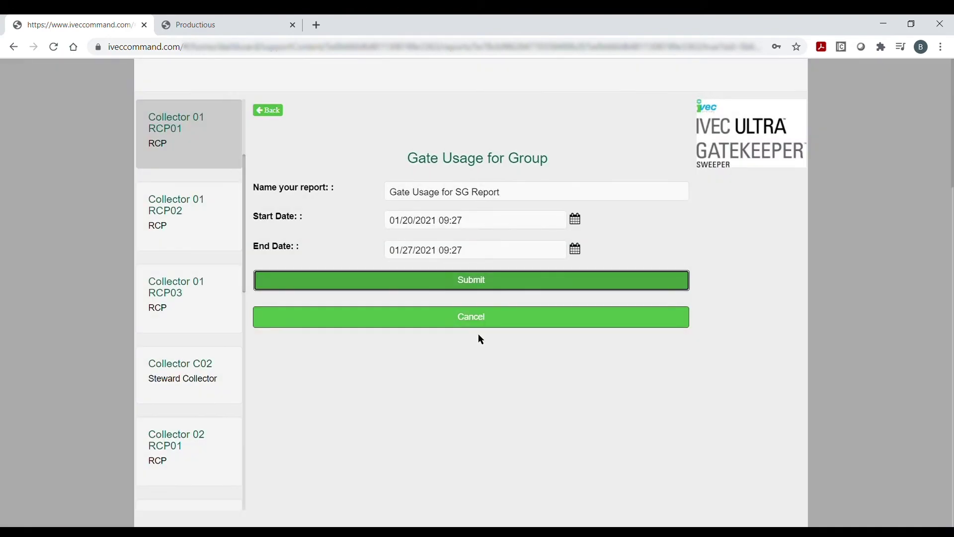
pyautogui.scroll(3, 479, 308)
pyautogui.click(475, 126)
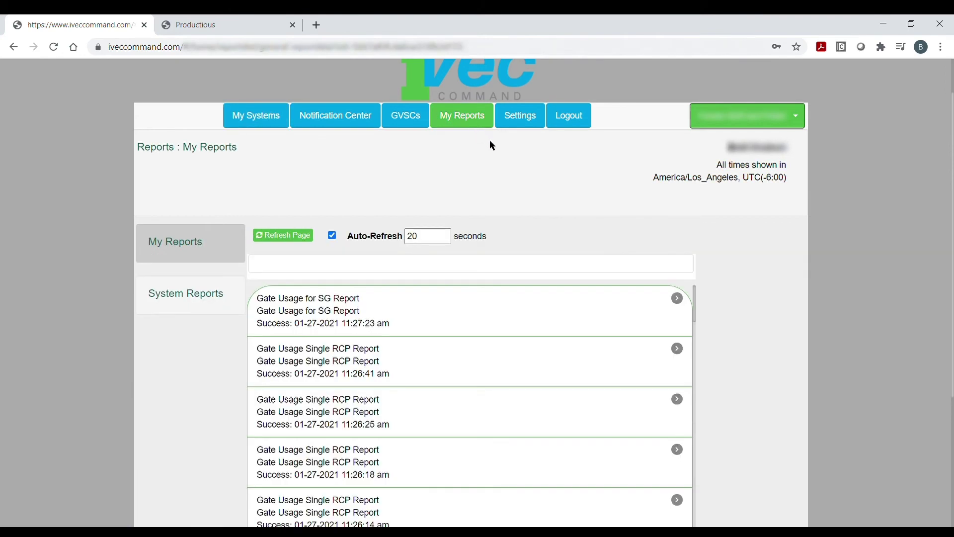
# - Open the Gate Usage for SG Report PDF and zoom in three steps to read the table
pyautogui.click(429, 316)
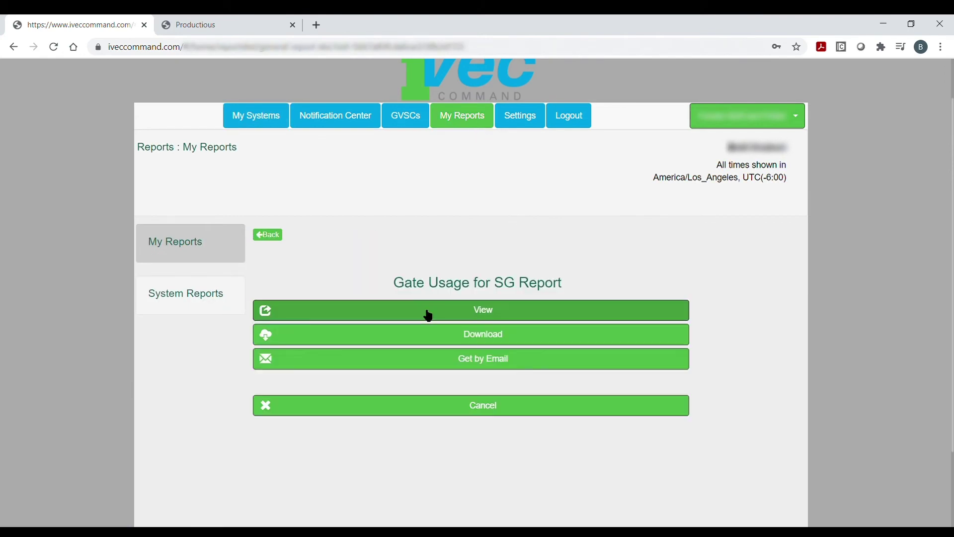
pyautogui.click(463, 315)
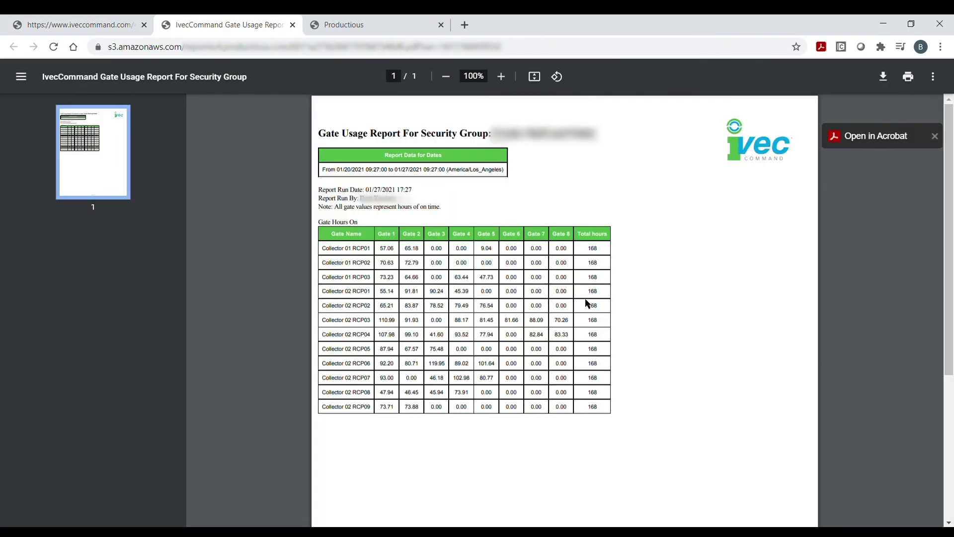
pyautogui.click(503, 79)
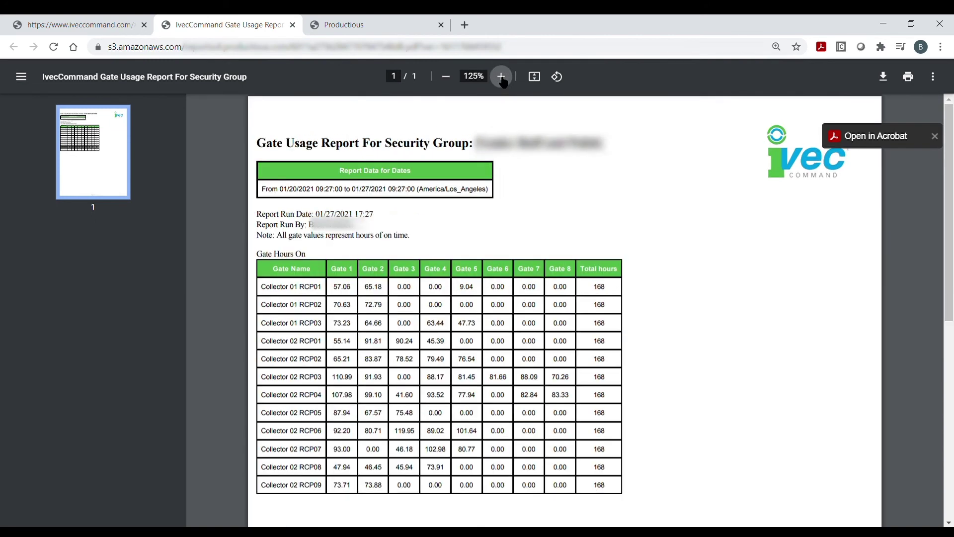
pyautogui.click(503, 80)
pyautogui.click(503, 79)
pyautogui.scroll(-3, 647, 268)
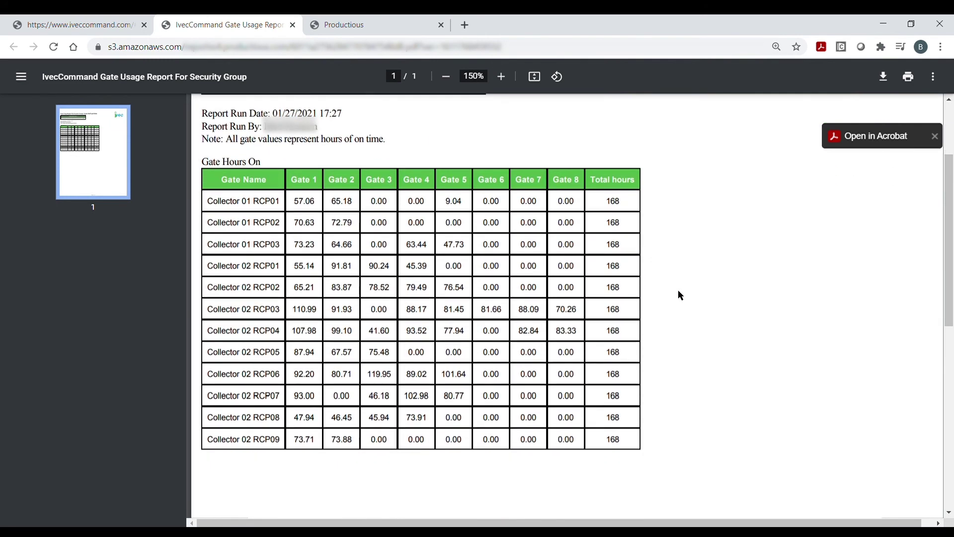